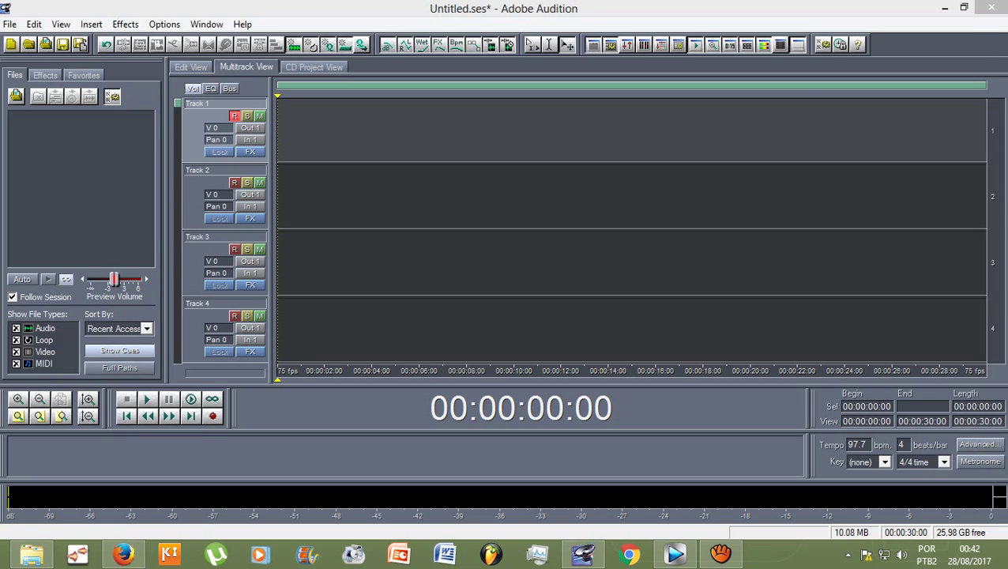
# Record and play back about 10 seconds of audio on track 1, and open the recorded clip in Edit View.
pyautogui.click(212, 417)
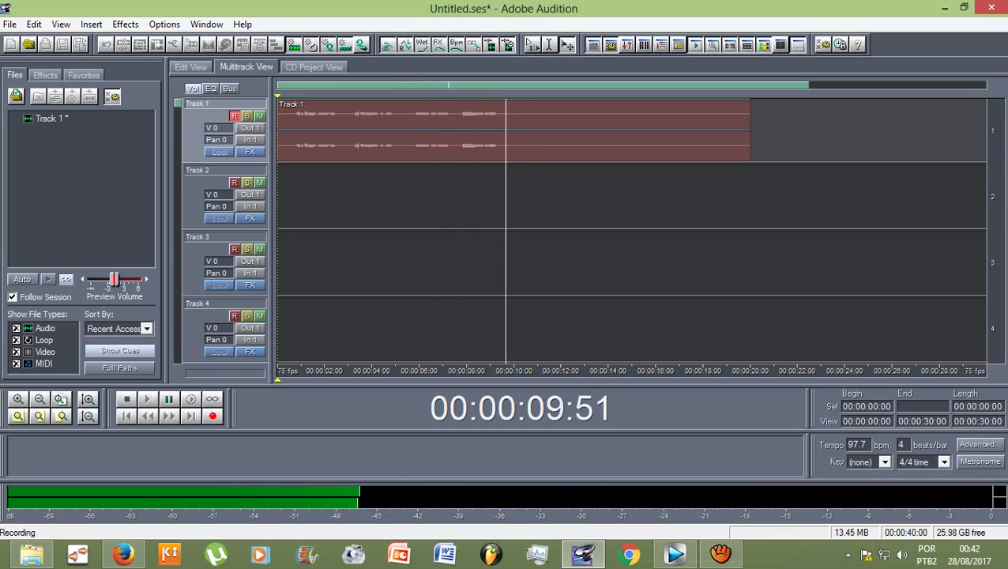
pyautogui.press('space')
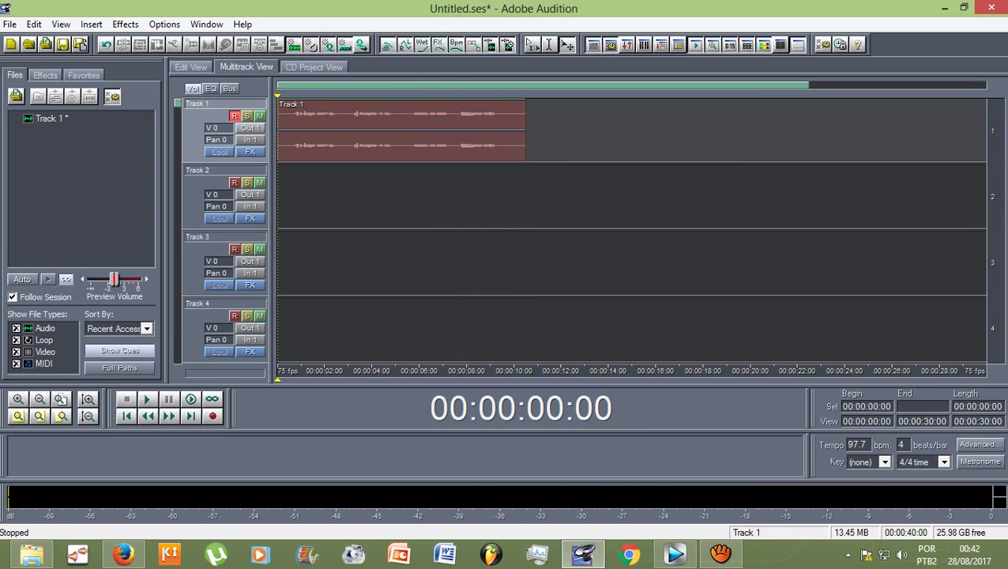
pyautogui.press('space')
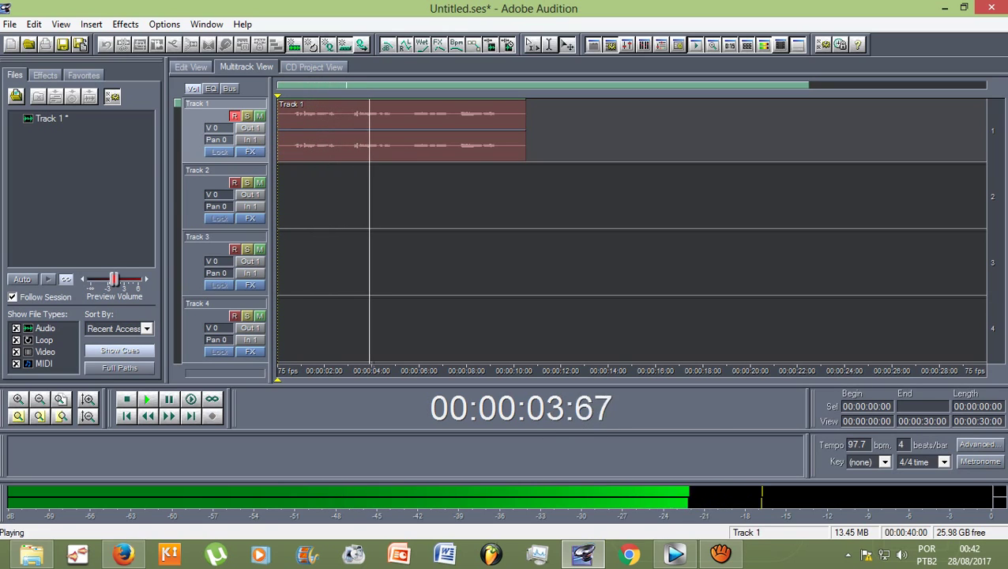
pyautogui.press('space')
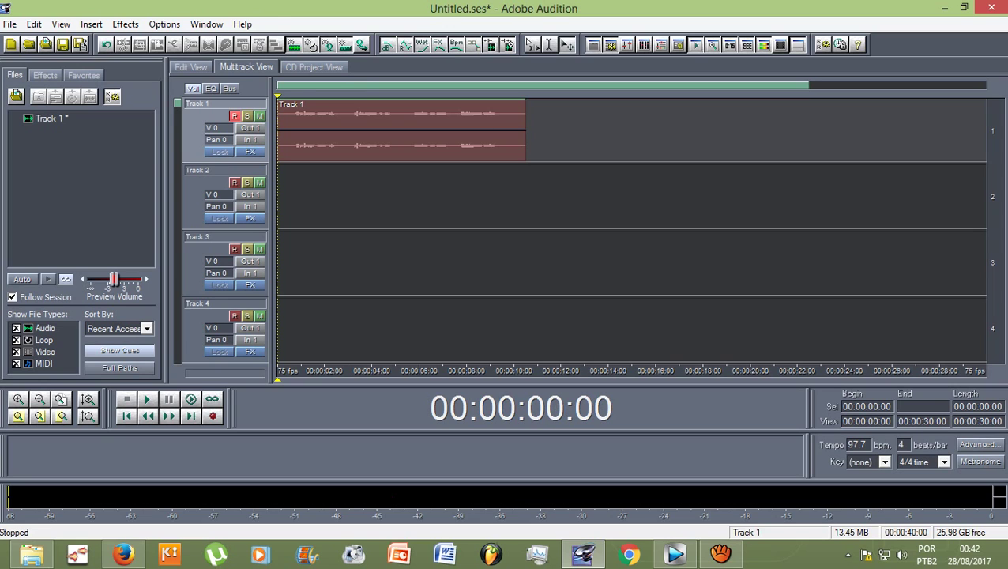
pyautogui.press('F12')
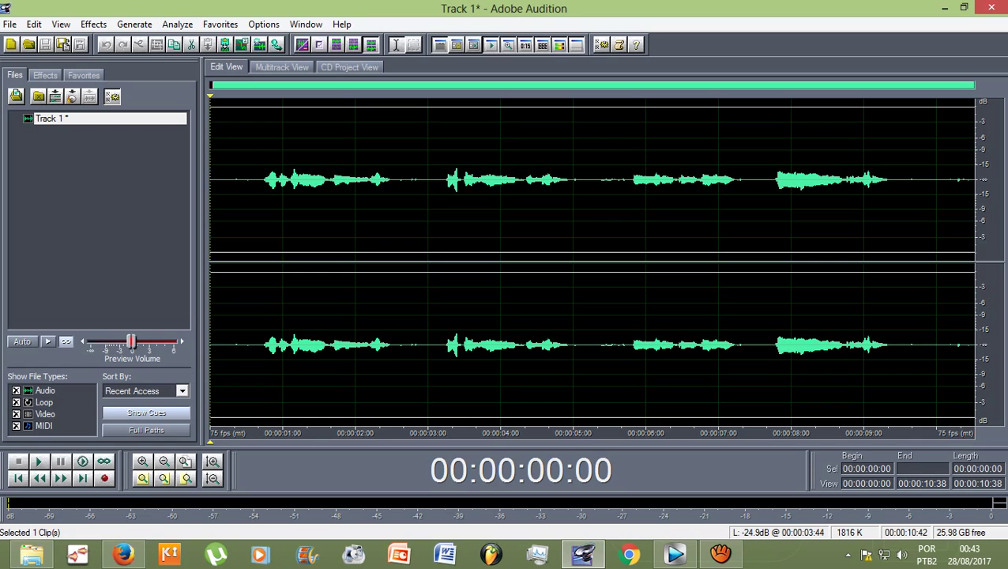
# Select the recorded phrases, examine the Studio Reverb settings for them, and close the effect without applying it.
pyautogui.moveTo(260, 180); pyautogui.dragTo(892, 180)
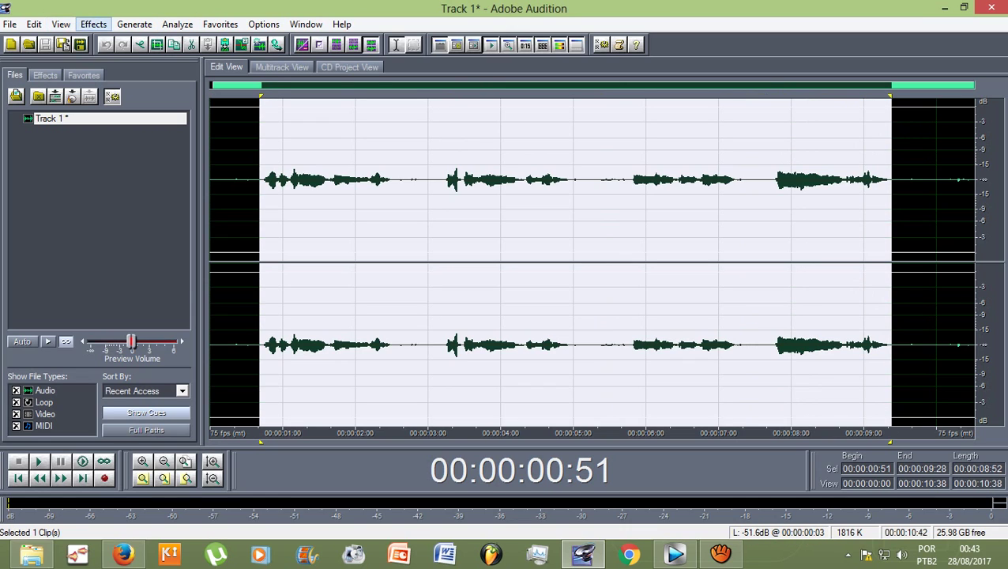
pyautogui.click(94, 24)
pyautogui.moveTo(126, 111)
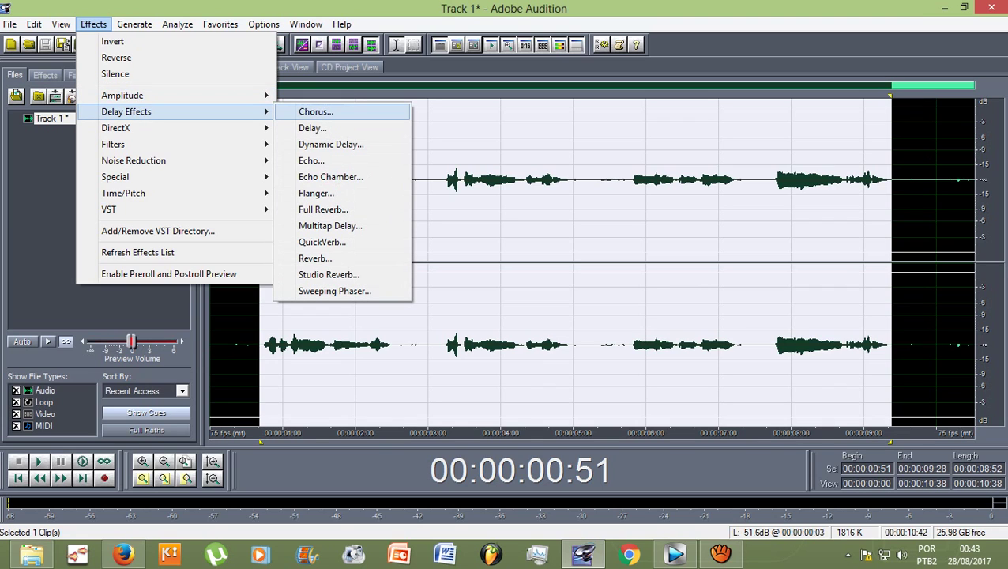
pyautogui.click(328, 274)
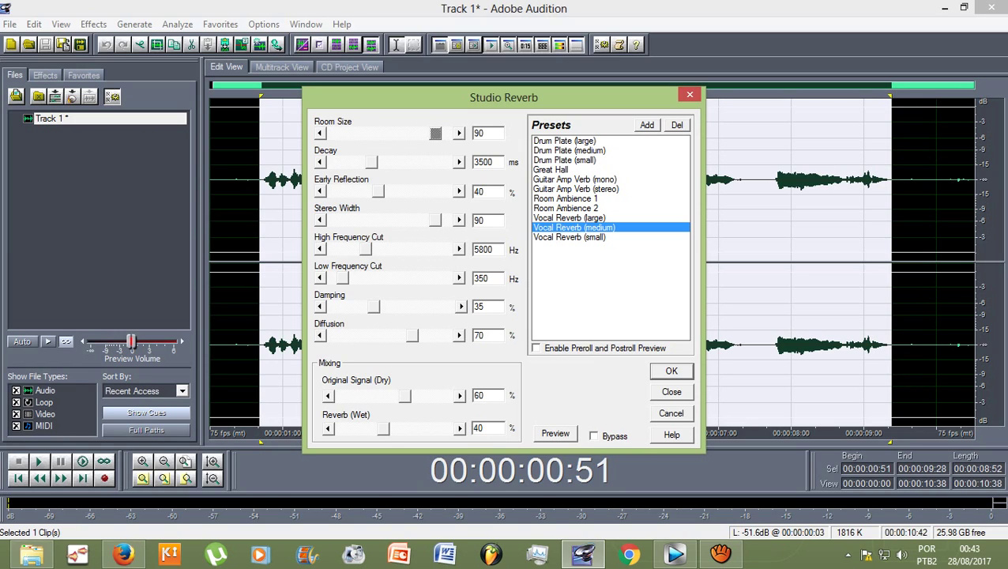
pyautogui.press('Escape')
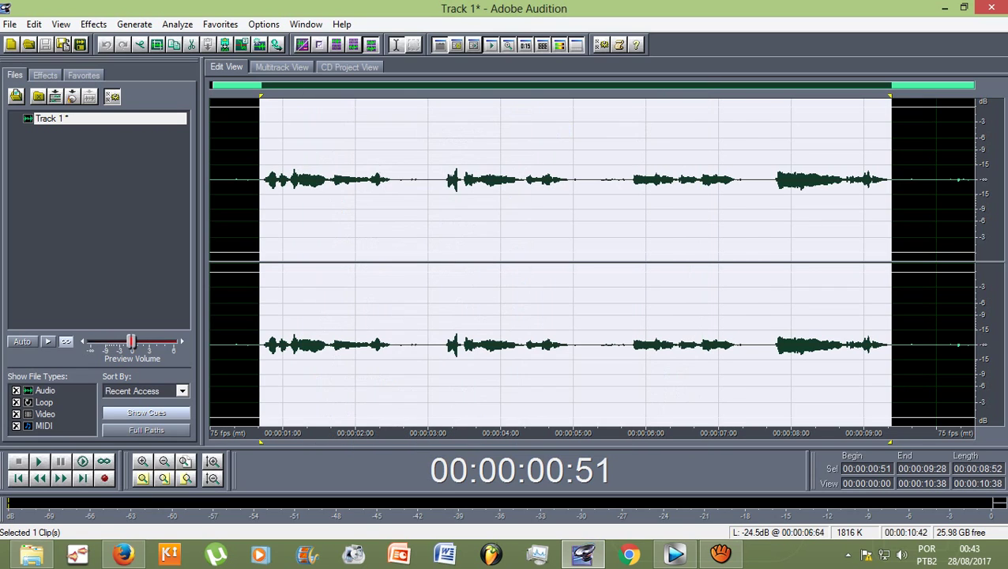
pyautogui.click(343, 182)
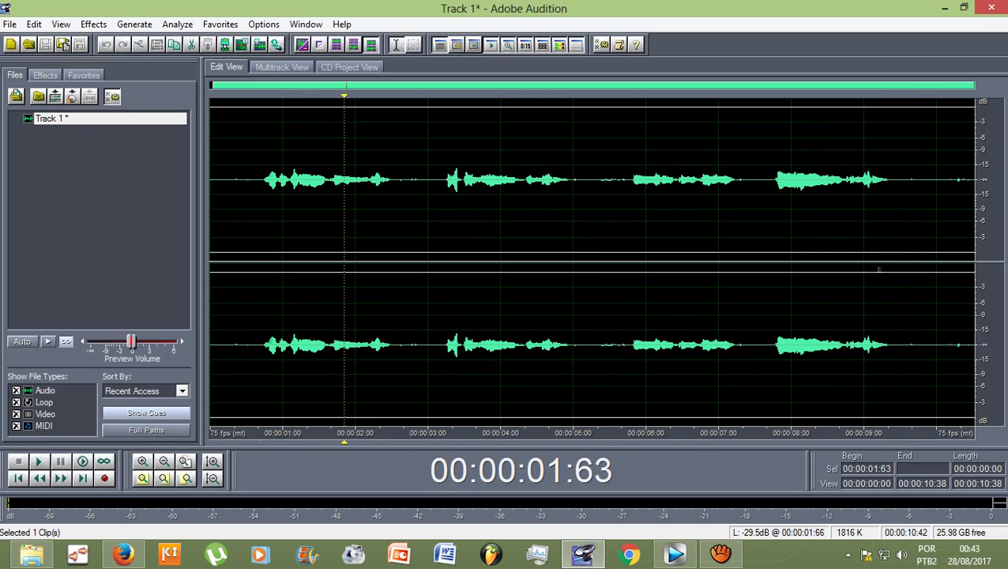
pyautogui.click(246, 182)
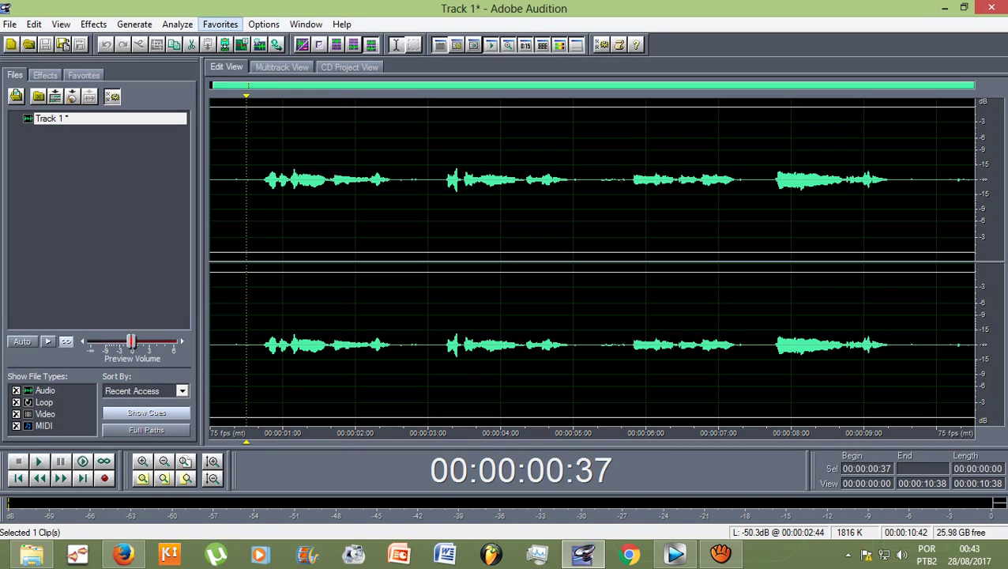
# Create a new favorite that runs Delay Effects\Studio Reverb with the Vocal Reverb (medium) settings.
pyautogui.click(219, 23)
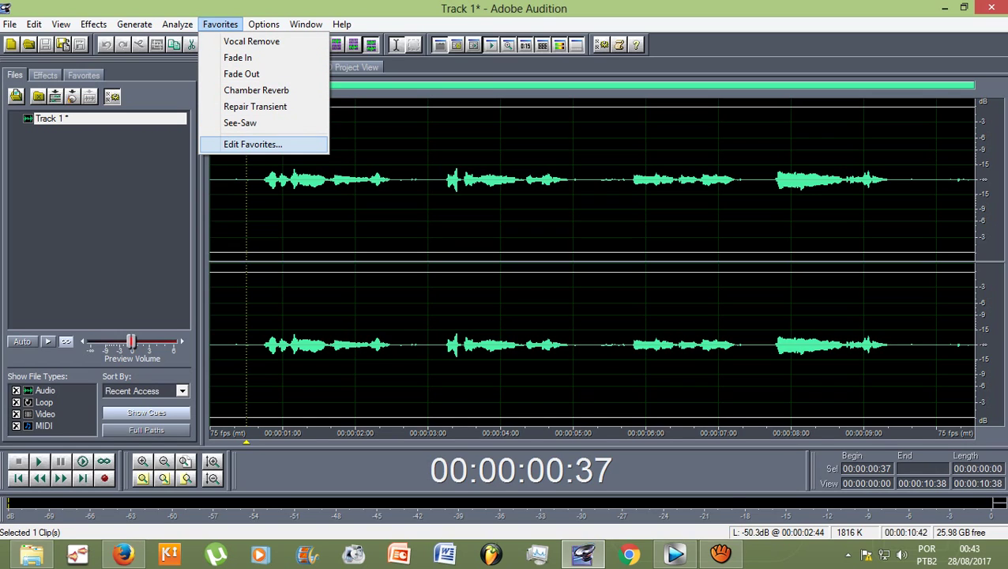
pyautogui.press('Return')
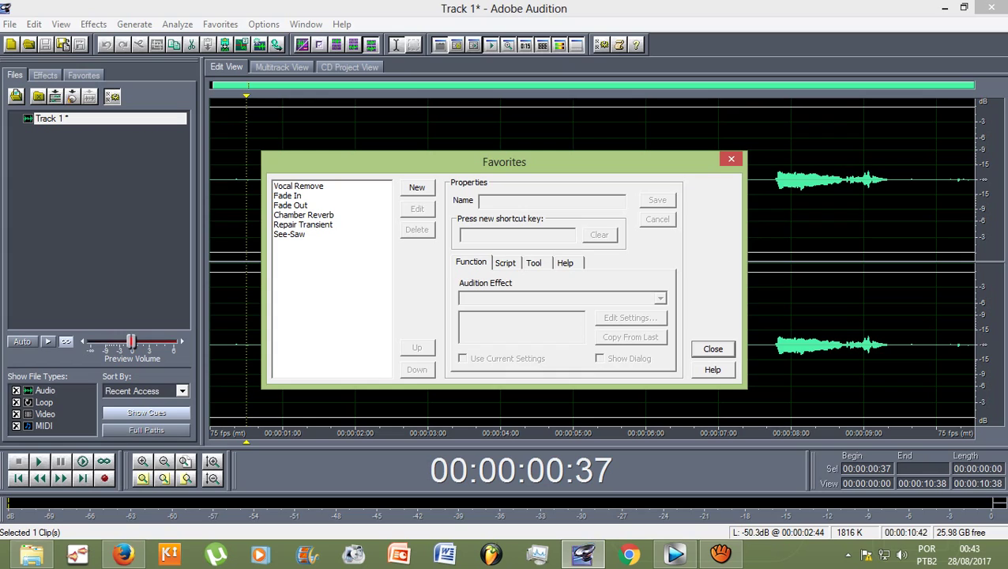
pyautogui.hotkey('alt', 'n')
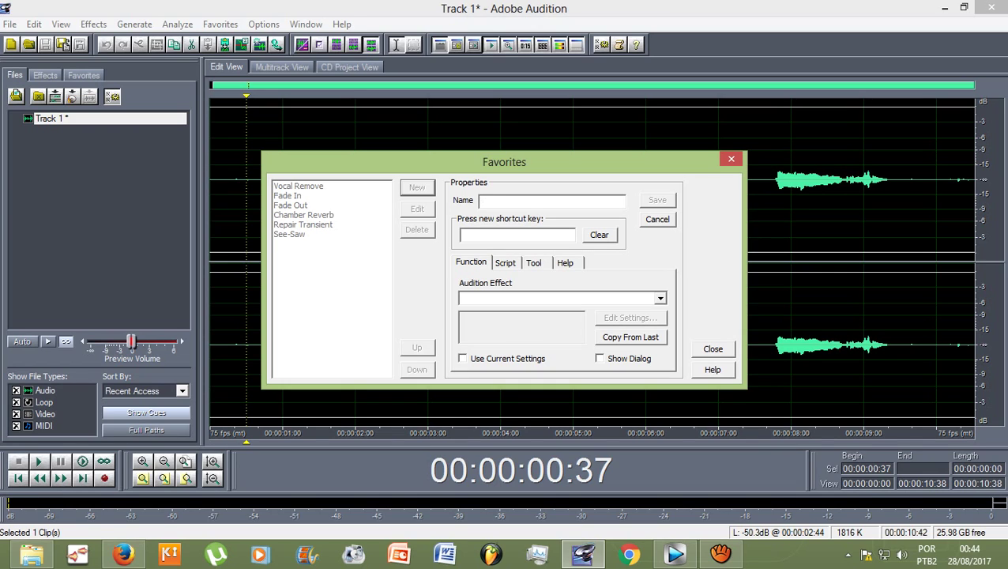
pyautogui.click(660, 298)
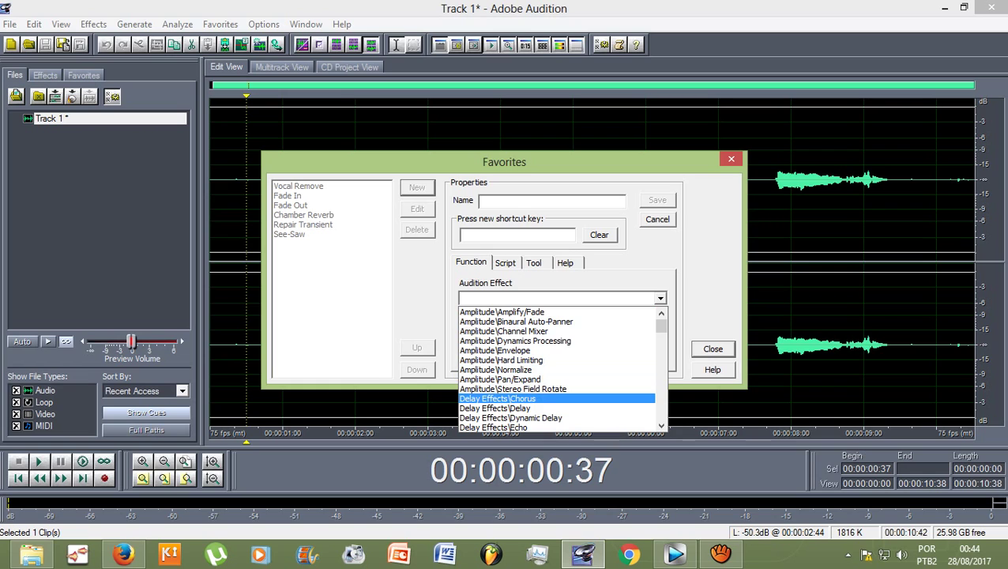
pyautogui.scroll(-1, 557, 379)
pyautogui.scroll(-3, 557, 372)
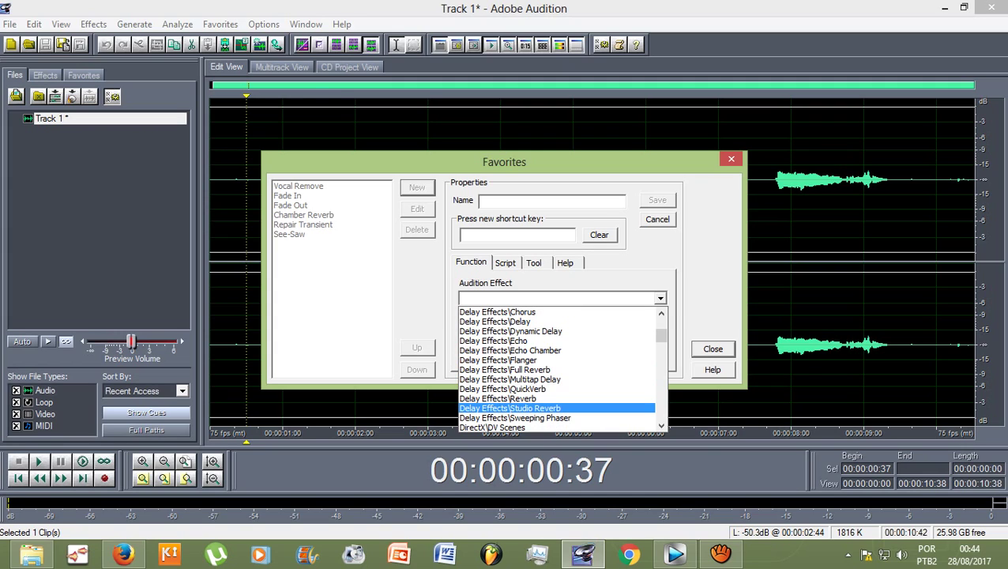
pyautogui.click(553, 408)
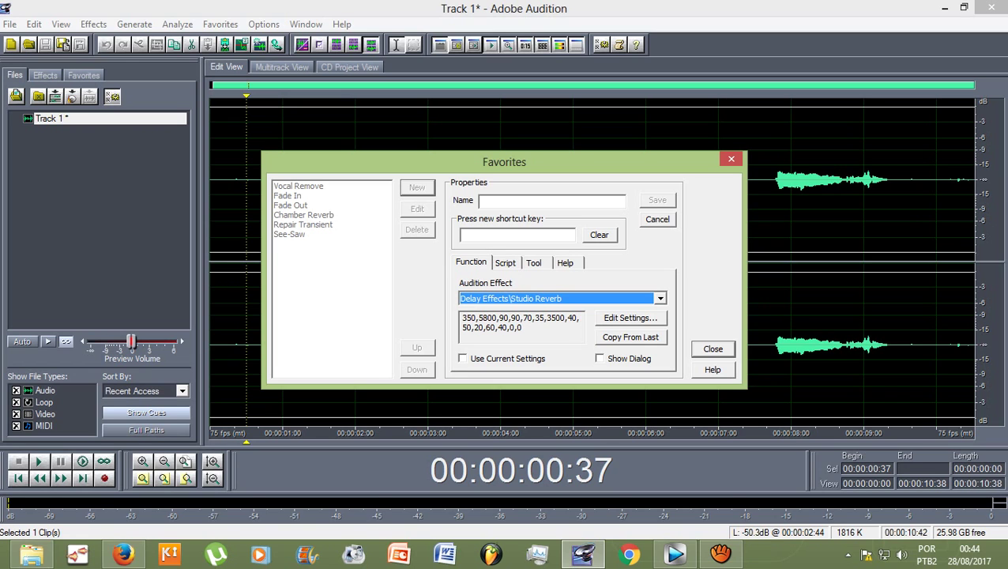
pyautogui.click(630, 318)
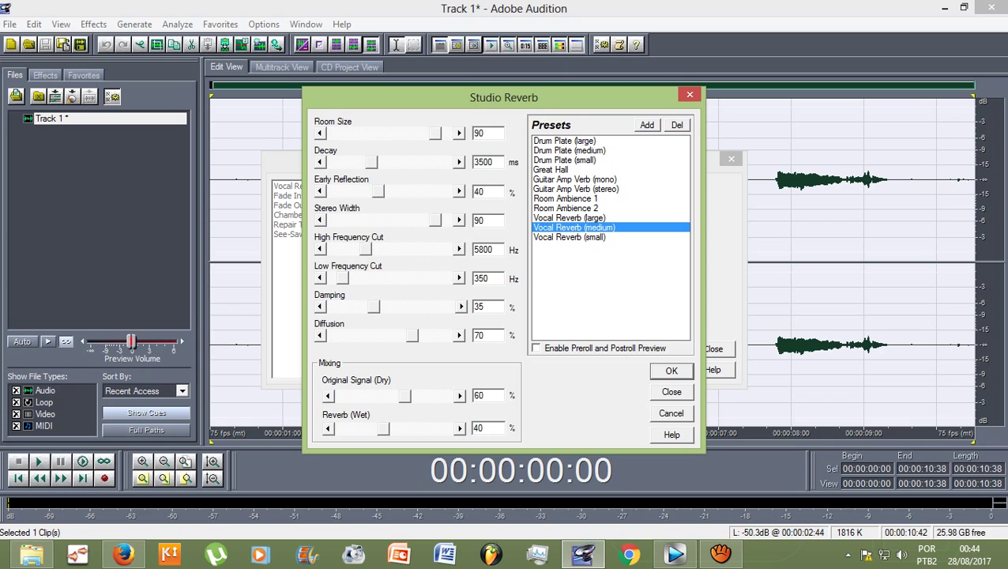
pyautogui.press('Return')
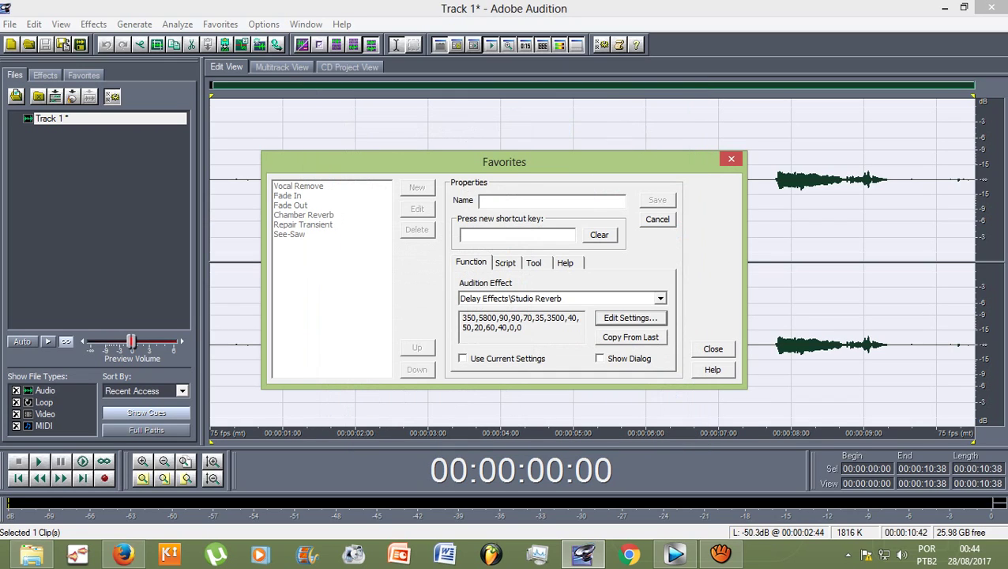
# Name the new favorite "Eco de estúdio", save it and close the favorites editor.
pyautogui.press('Tab')
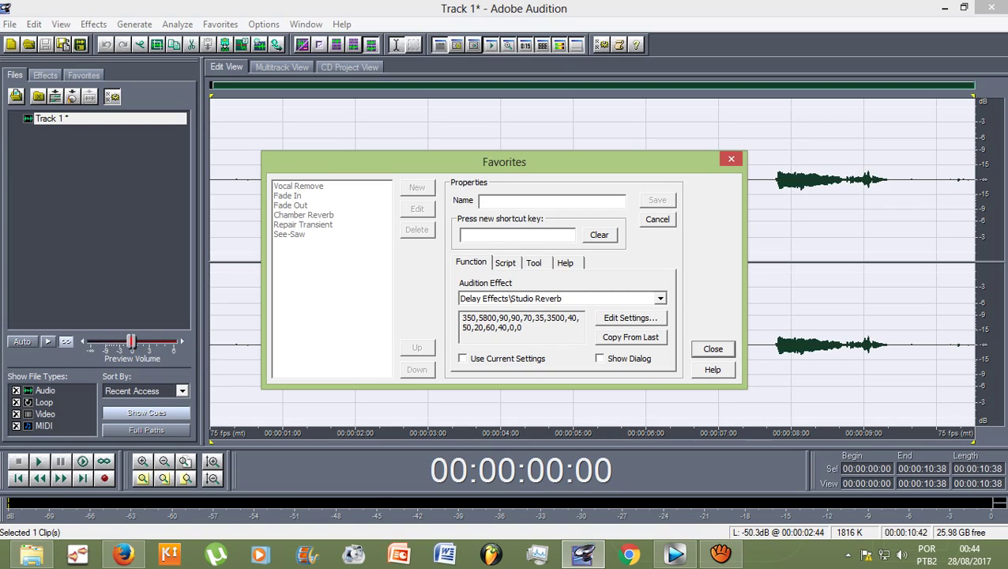
pyautogui.click(551, 200)
pyautogui.write('Eco de estúdio')
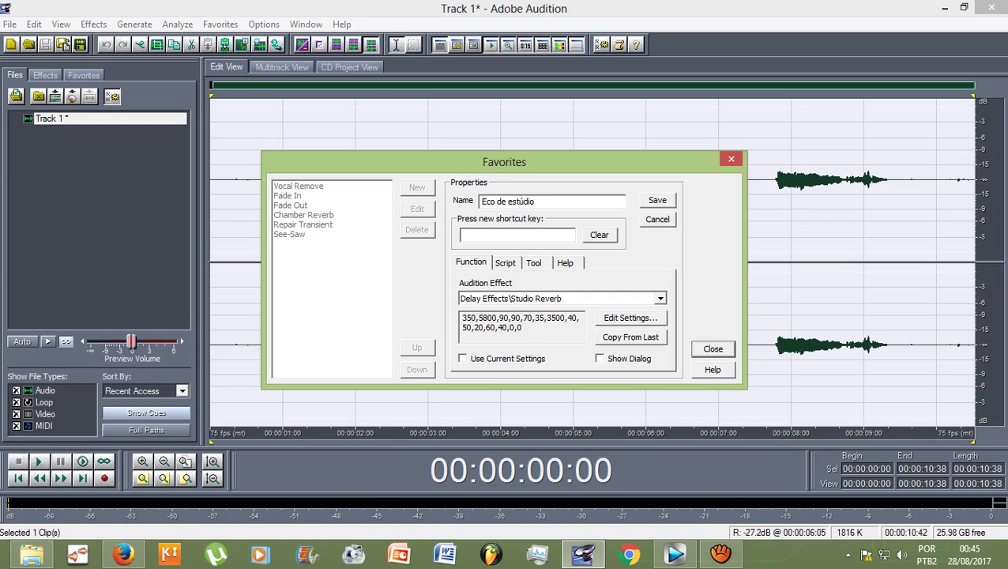
pyautogui.press('Return')
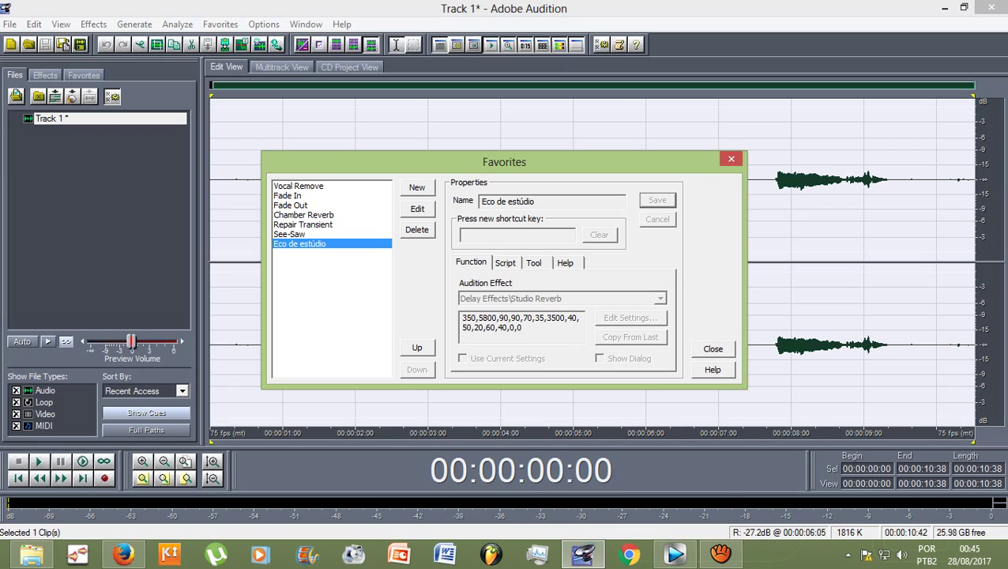
pyautogui.press('Escape')
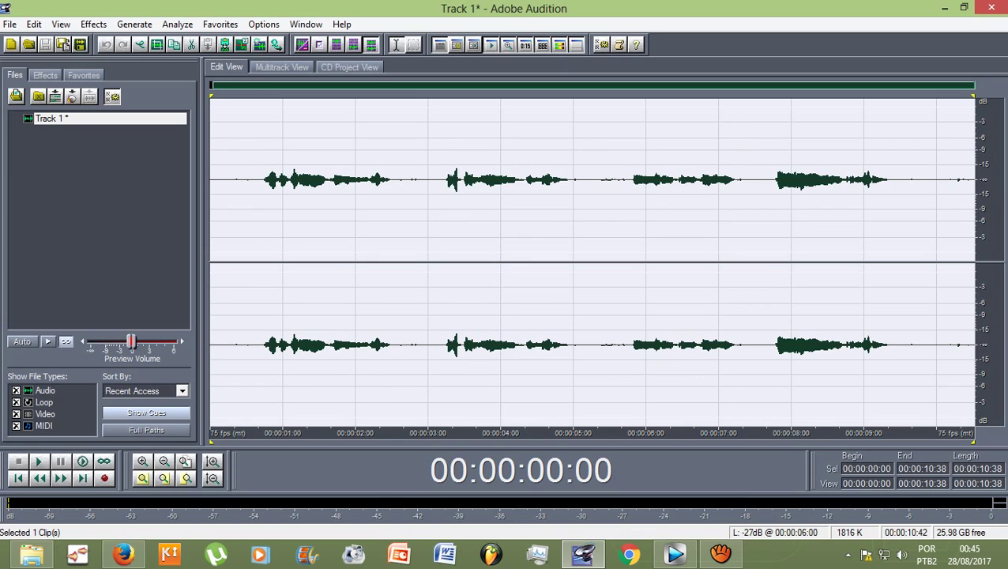
# Look up the Eco de estúdio entry in the list of favorites.
pyautogui.press('Down')
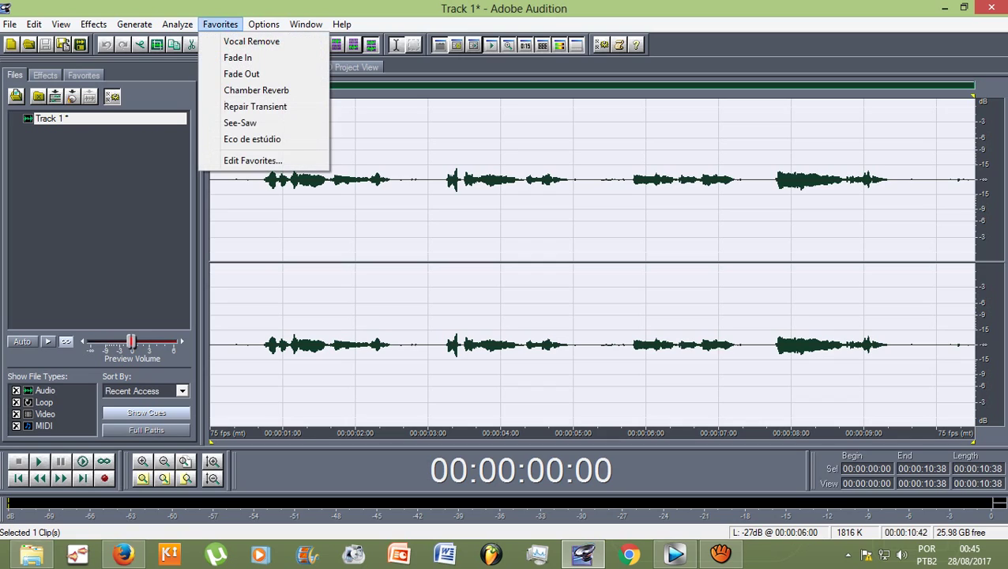
pyautogui.press('Down')
pyautogui.press('Down')
pyautogui.press('Down')
pyautogui.press('Down')
pyautogui.press('Down')
pyautogui.press('Down')
pyautogui.press('Down')
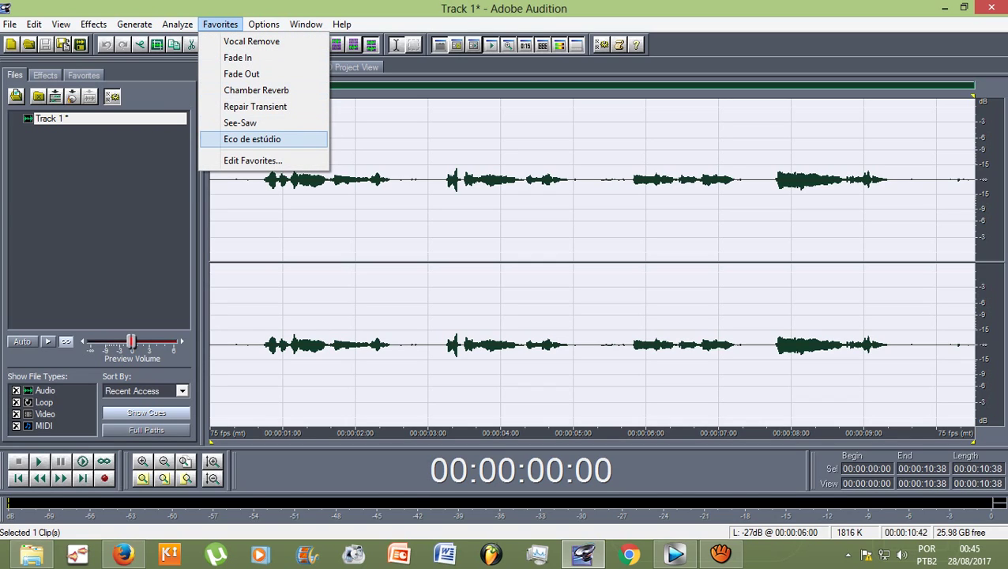
pyautogui.press('Return')
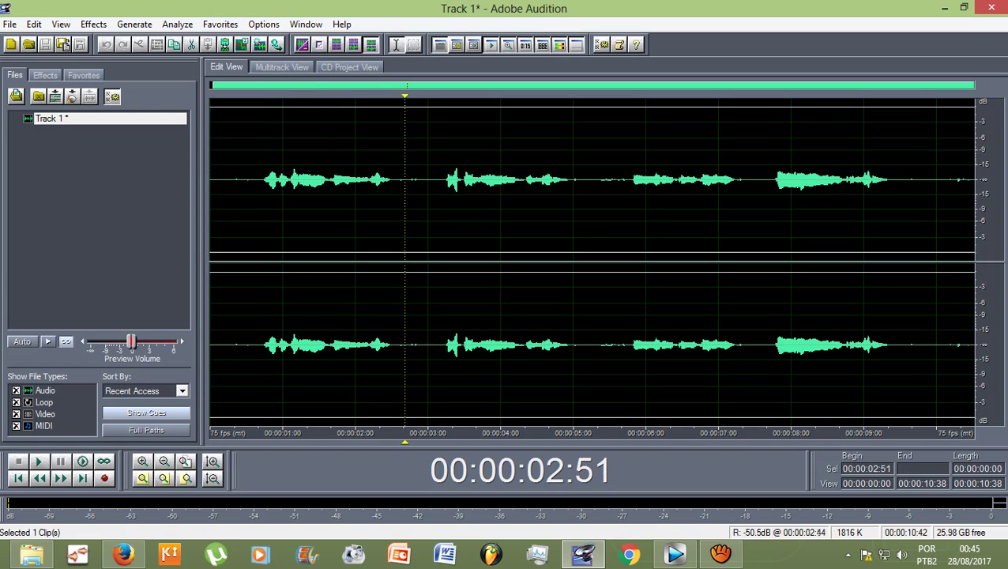
# Play the unprocessed recording briefly from the beginning of the first phrase.
pyautogui.click(265, 181)
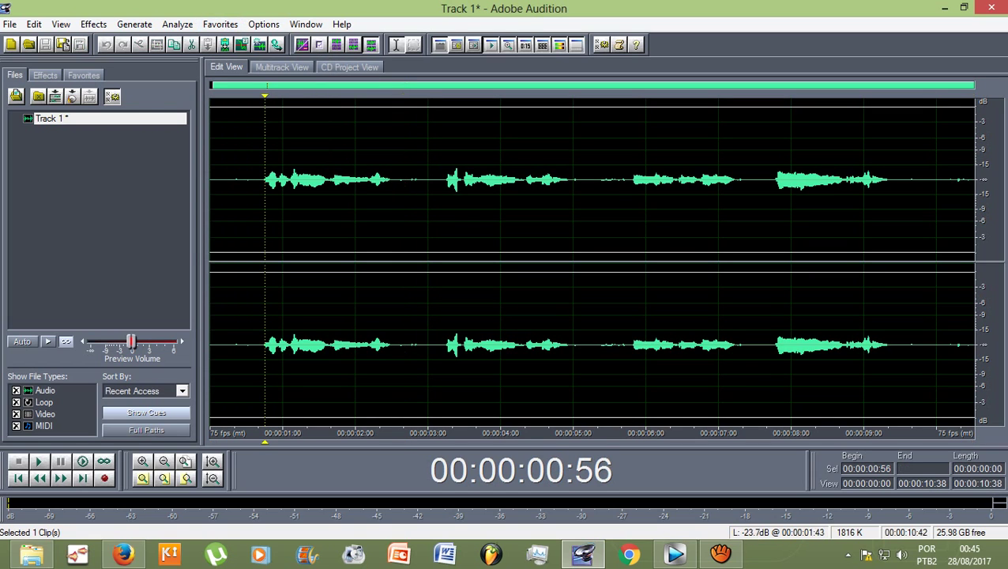
pyautogui.press('space')
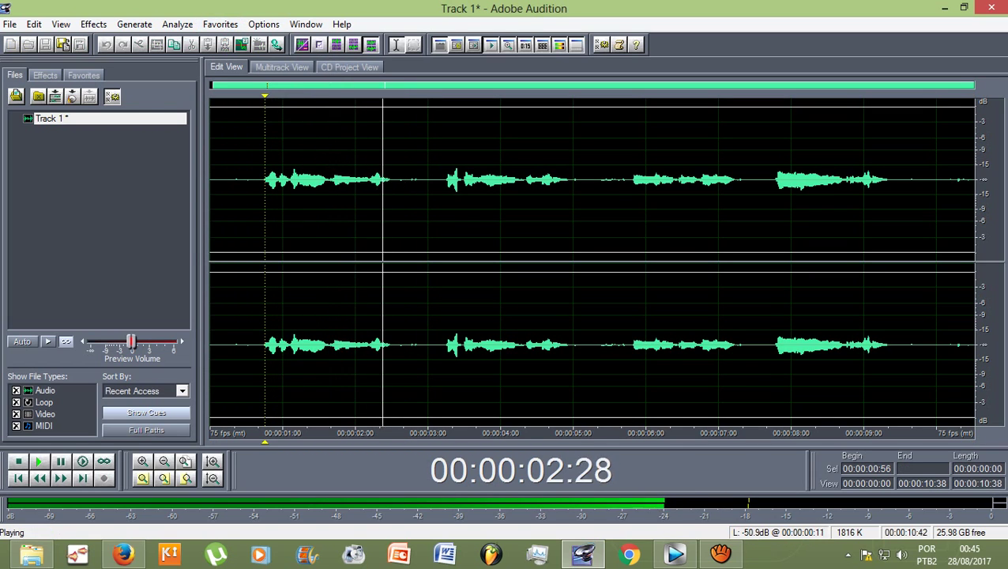
pyautogui.press('space')
# Apply the Eco de estúdio favorite to the audio from 00:00:00:43 to 00:00:09:41 and play the result.
pyautogui.moveTo(252, 237); pyautogui.dragTo(904, 237)
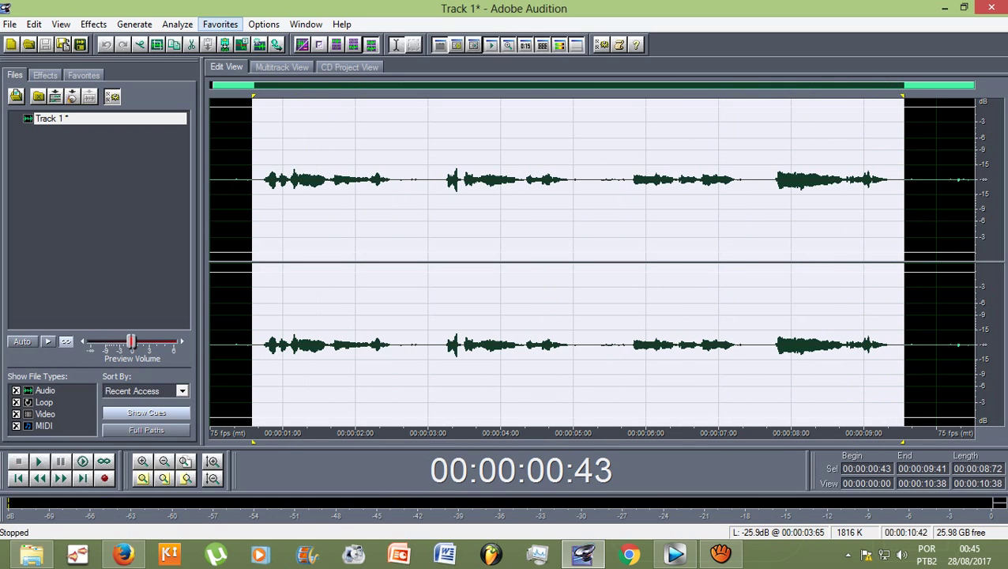
pyautogui.click(220, 24)
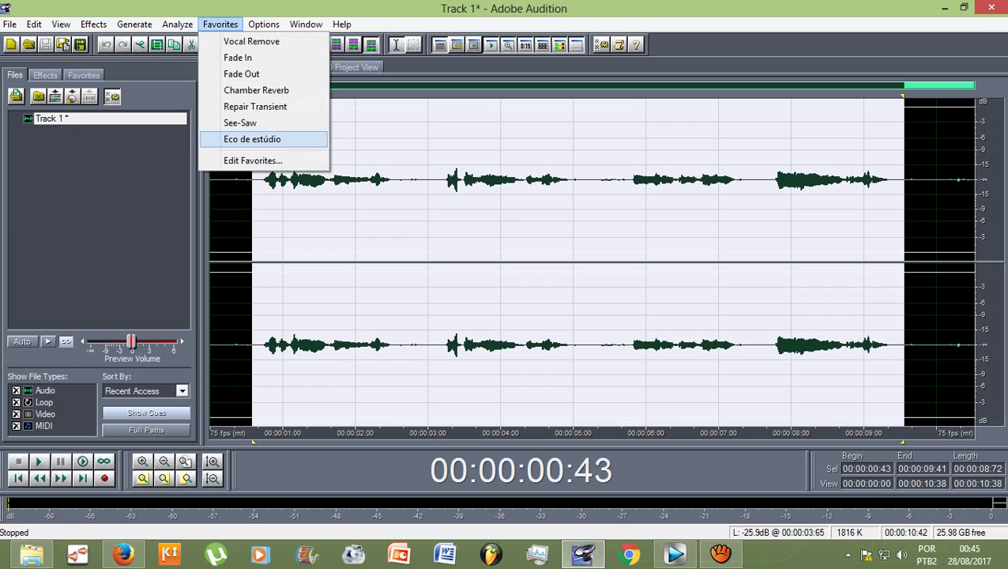
pyautogui.press('Return')
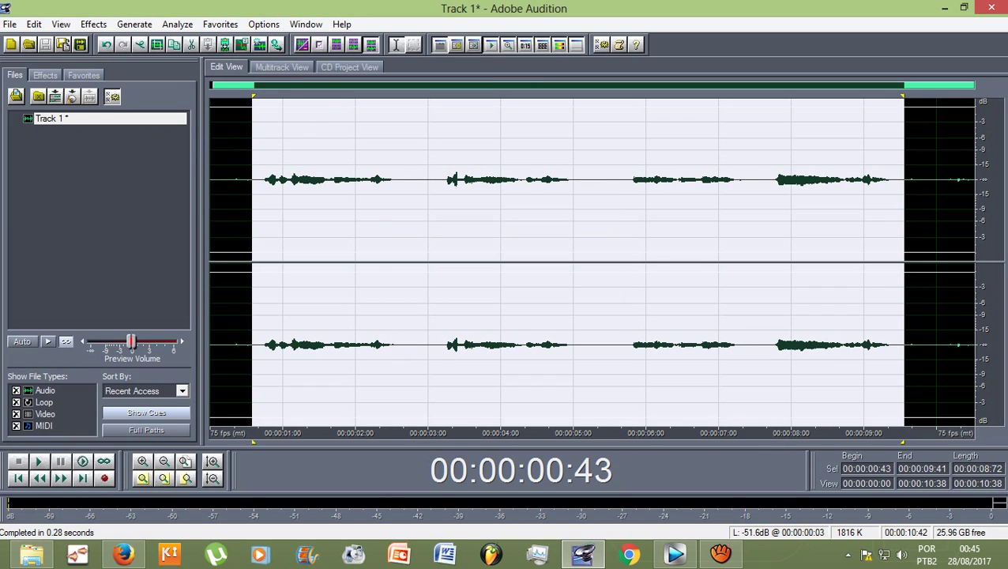
pyautogui.press('space')
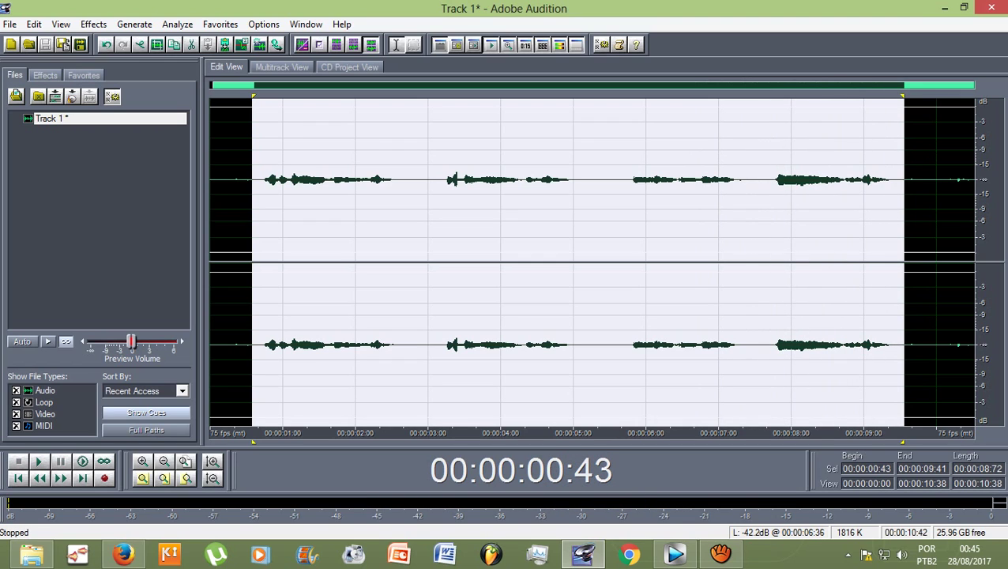
# Review the Studio Reverb effect's settings once more and close it without applying.
pyautogui.click(333, 182)
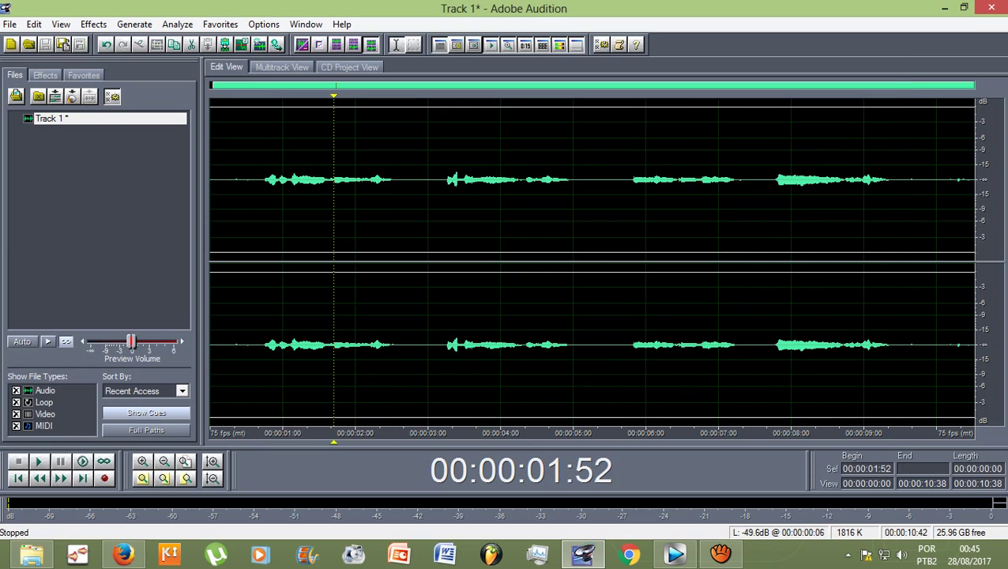
pyautogui.click(93, 24)
pyautogui.moveTo(126, 111)
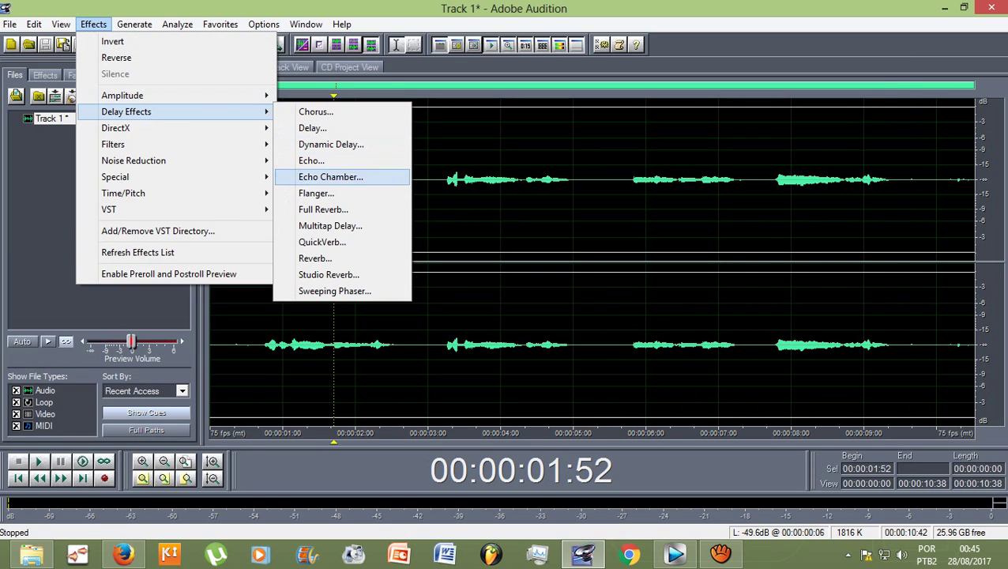
pyautogui.click(329, 274)
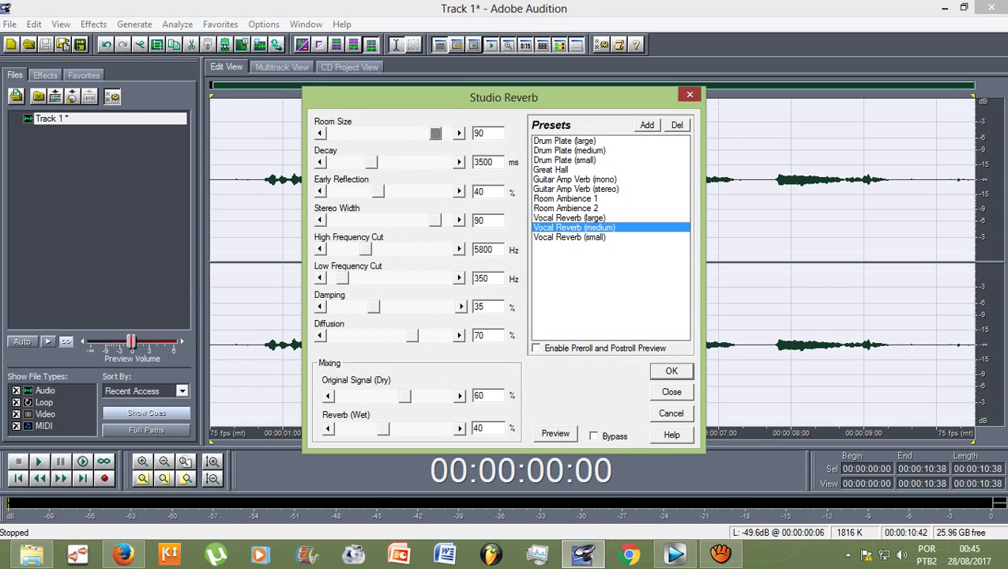
pyautogui.press('Escape')
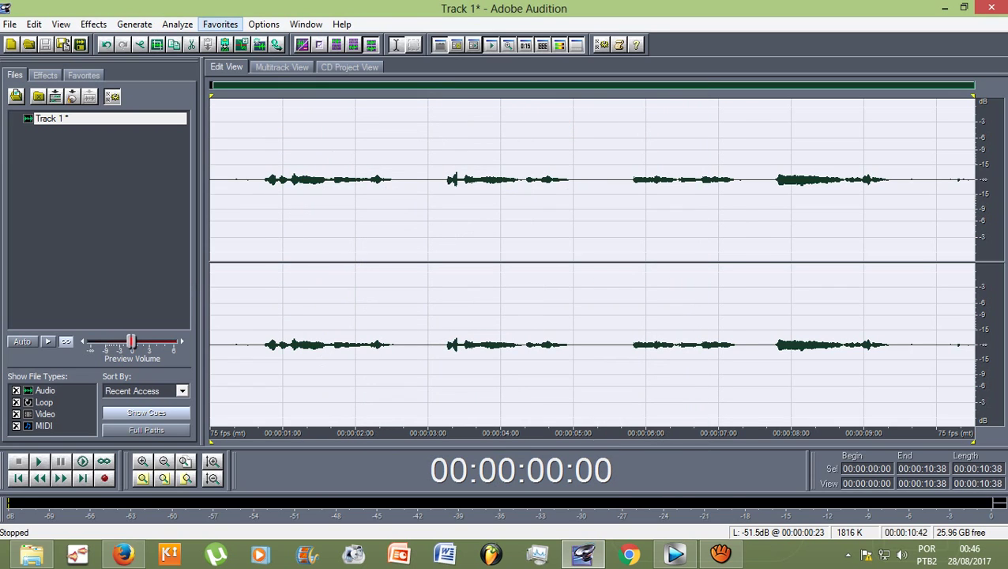
# Apply the Eco de estúdio favorite to the entire recording and clear the selection.
pyautogui.click(220, 23)
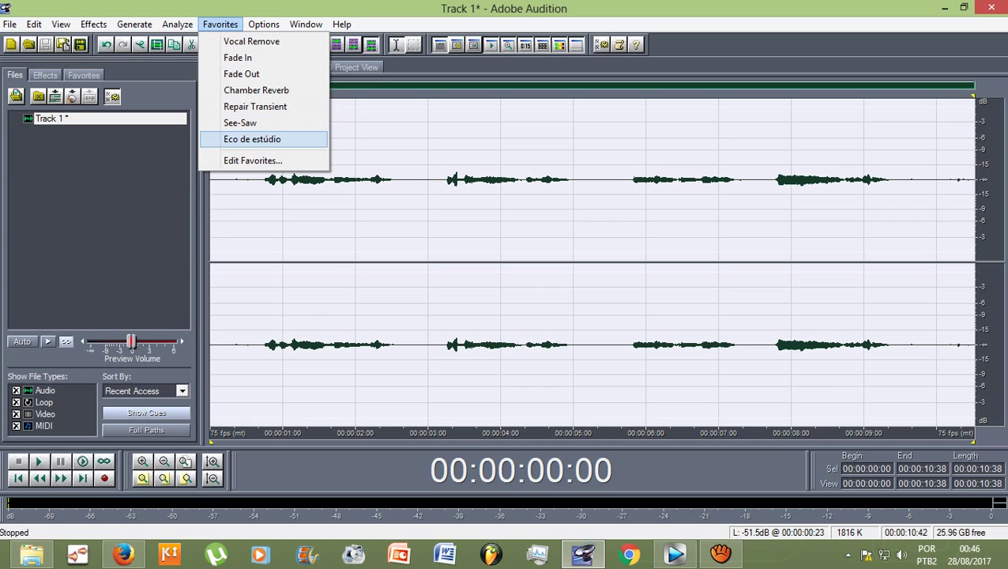
pyautogui.click(252, 139)
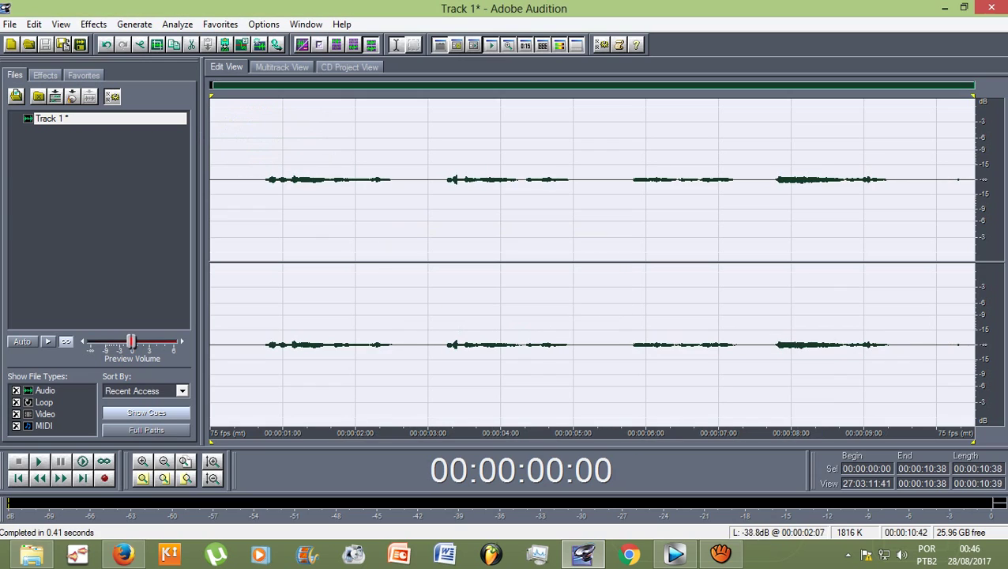
pyautogui.click(265, 221)
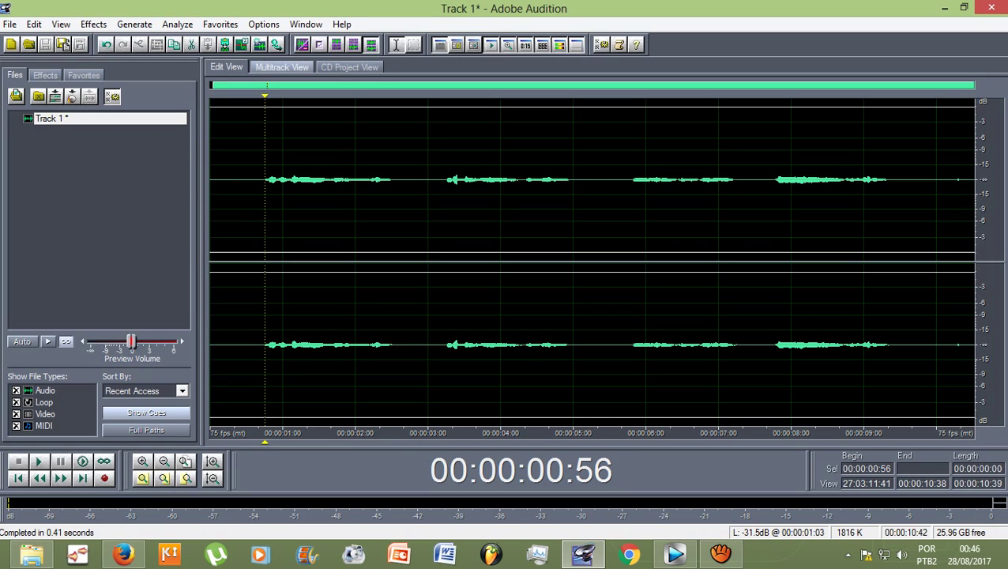